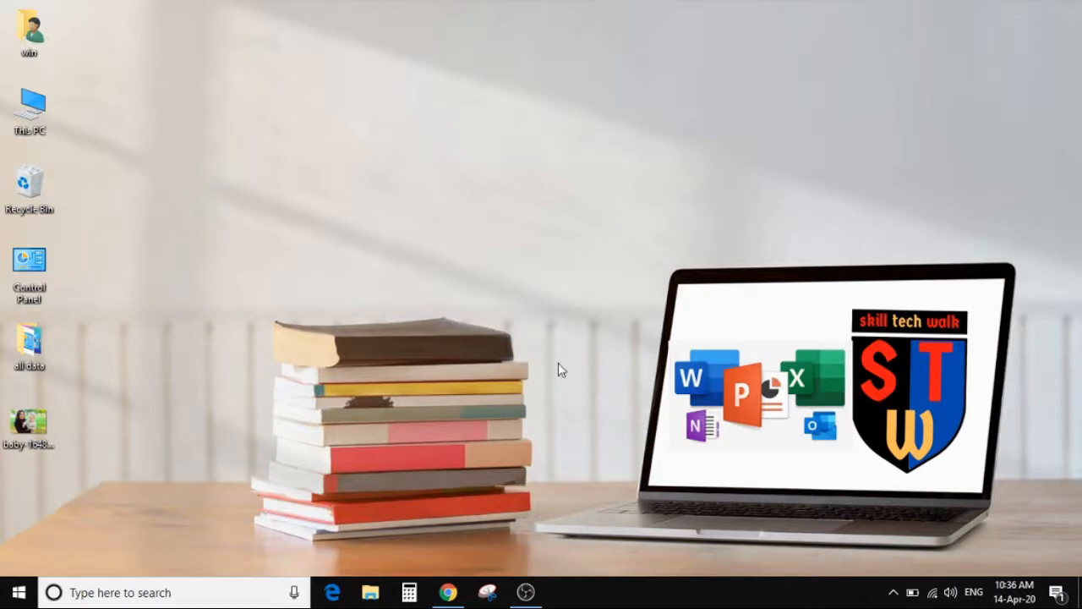
Open Chrome, search Google for fiverr and open the Fiverr website from the results
left_click(448, 592)
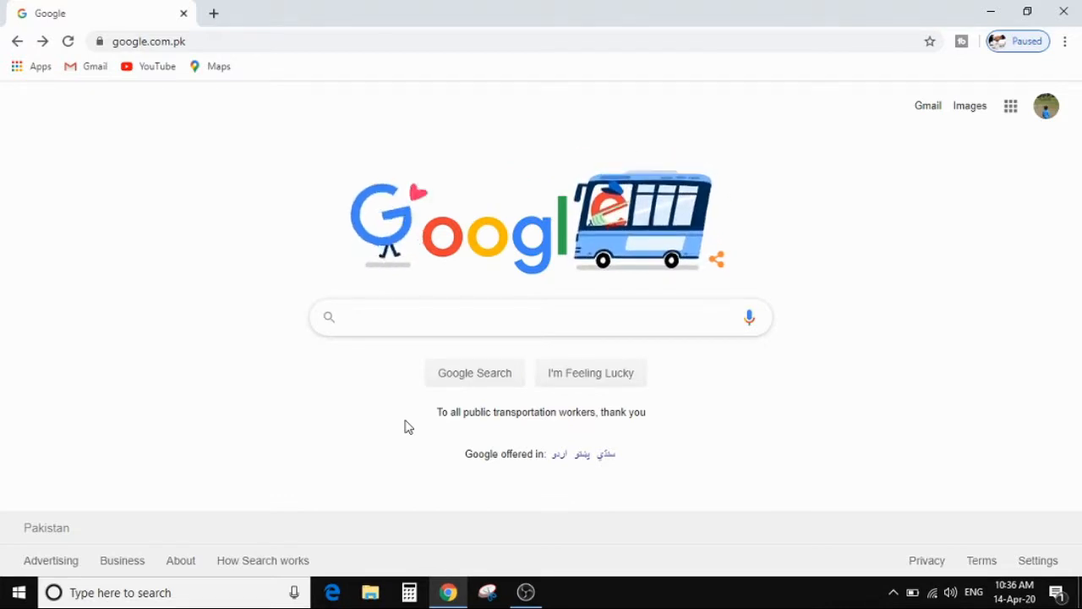
type("f")
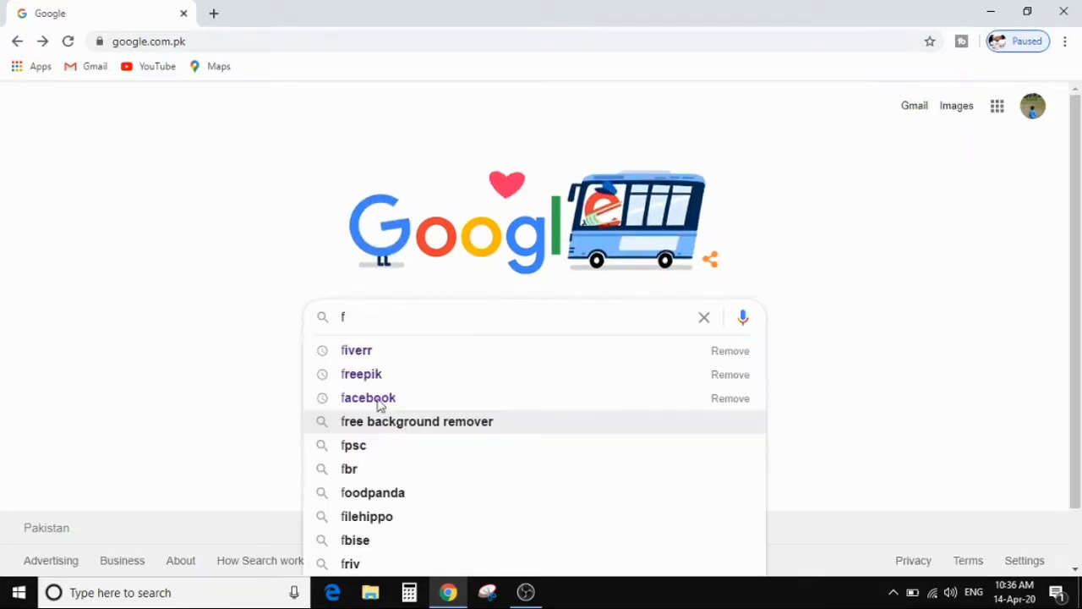
left_click(381, 352)
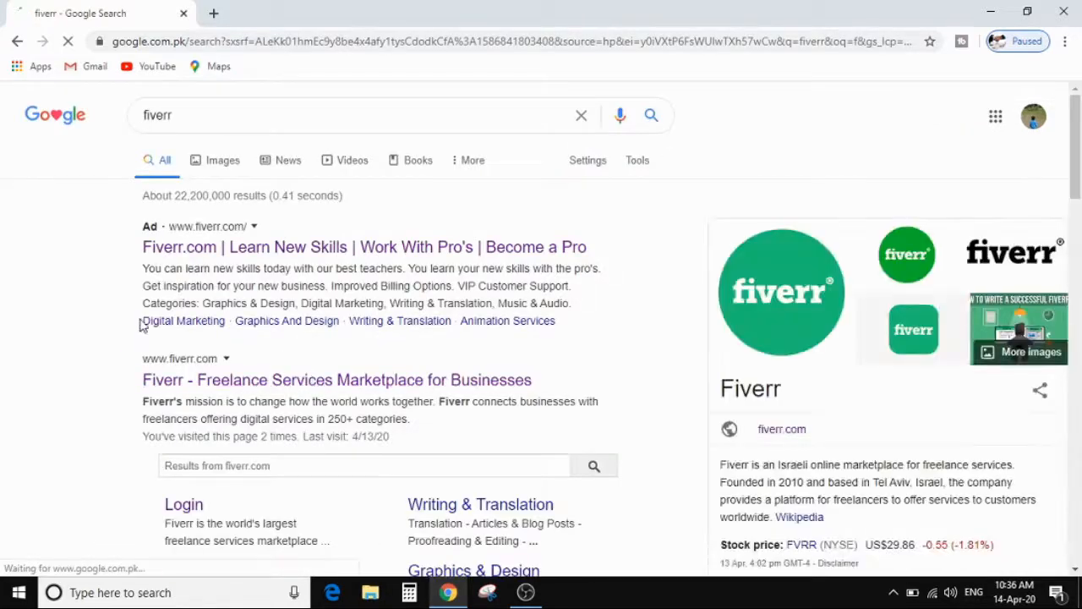
left_click(218, 387)
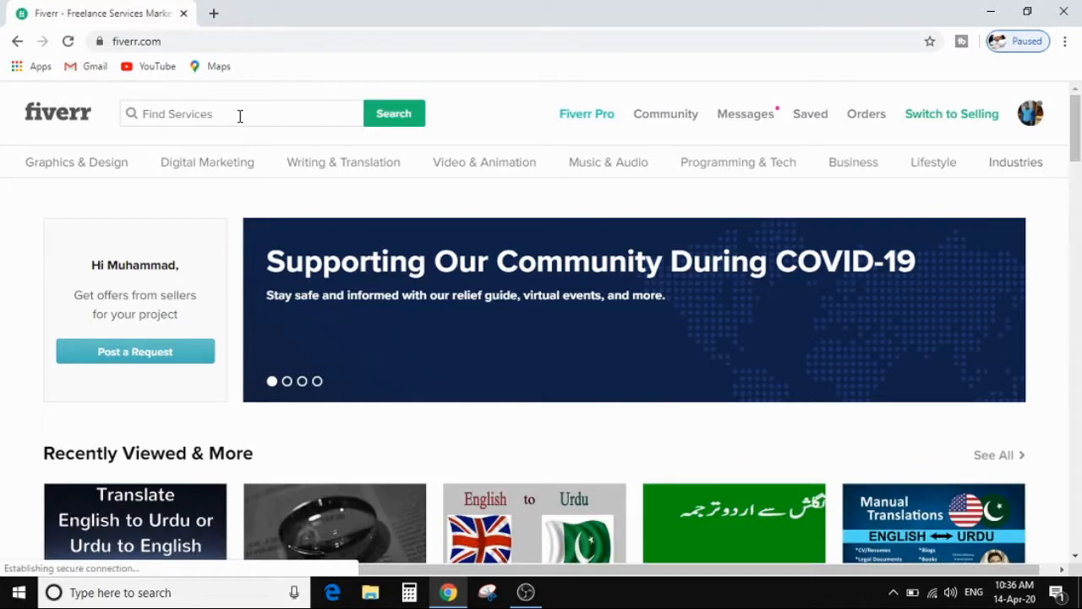
Search Fiverr services for "remove backround" using the recent search suggestion
left_click(241, 117)
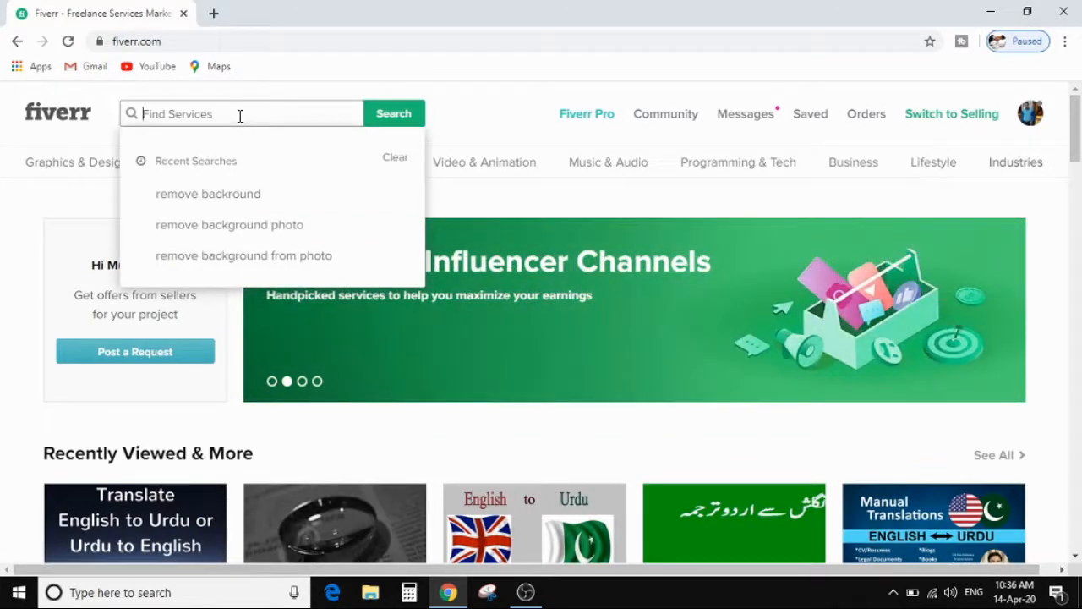
type("re")
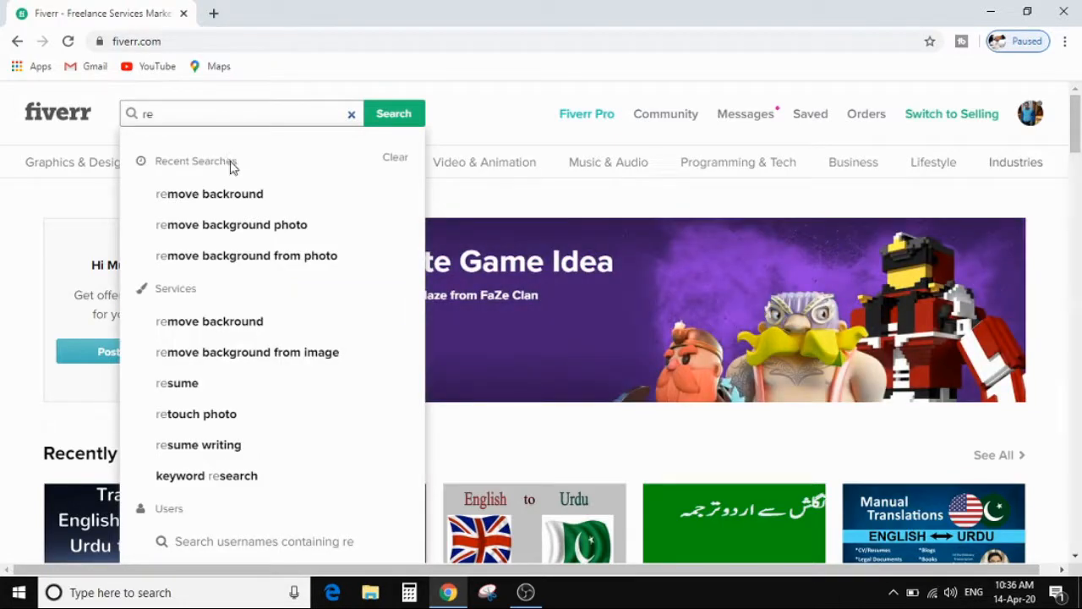
left_click(244, 190)
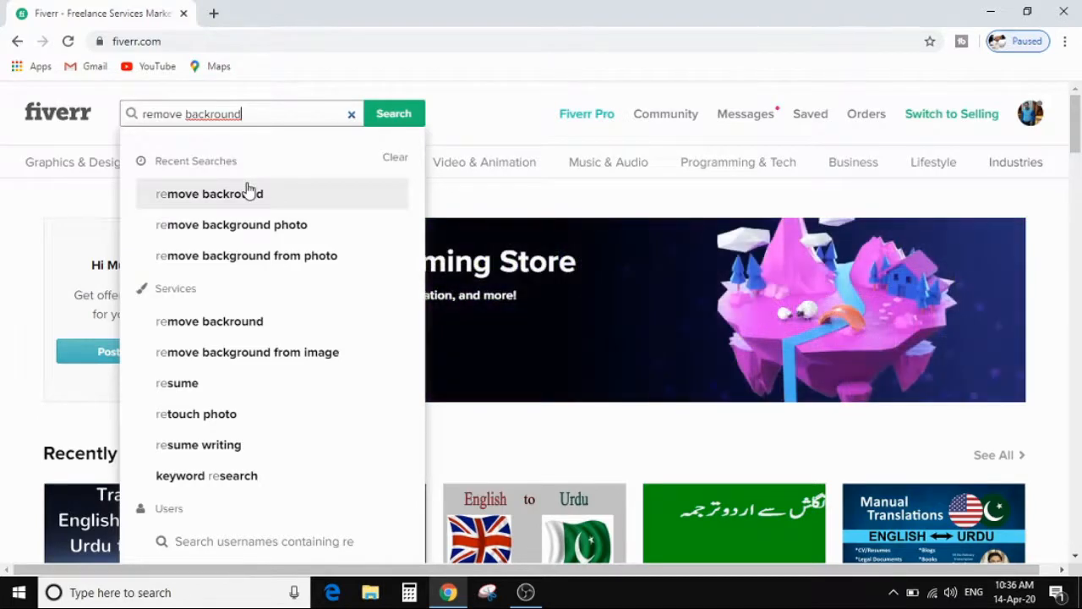
left_click(245, 194)
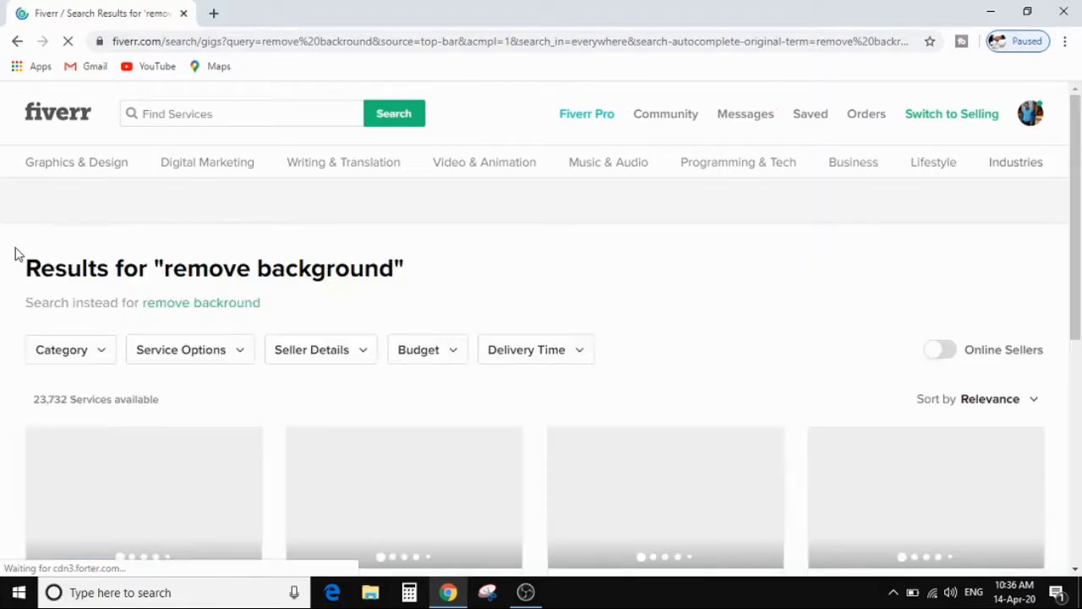
Examine the background removal gigs in the Fiverr results, including their sellers, ratings and starting prices
scroll(51, 300, "down", 3)
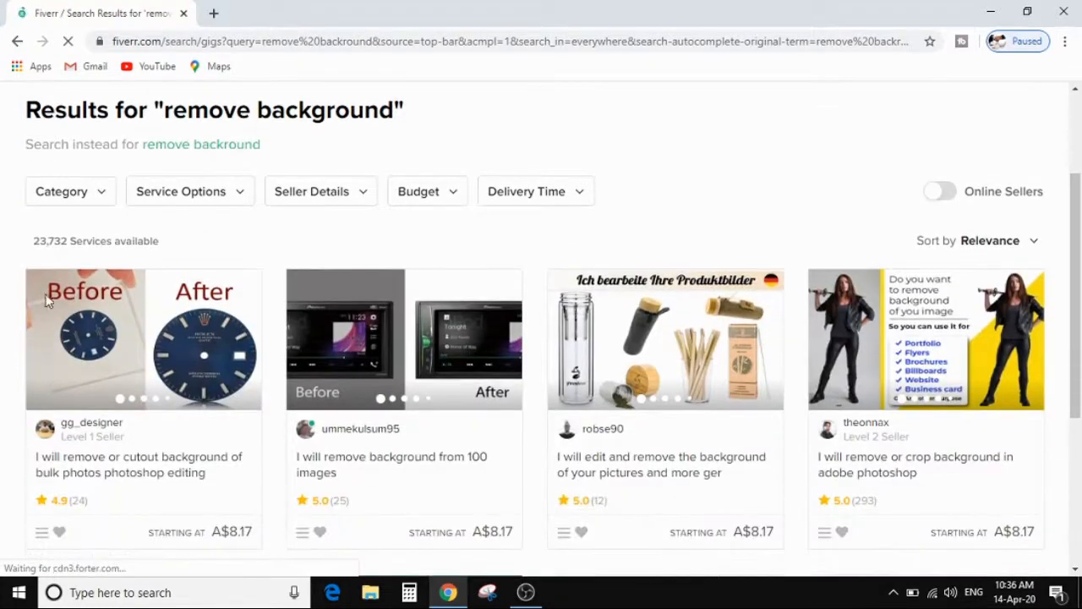
scroll(32, 300, "down", 1)
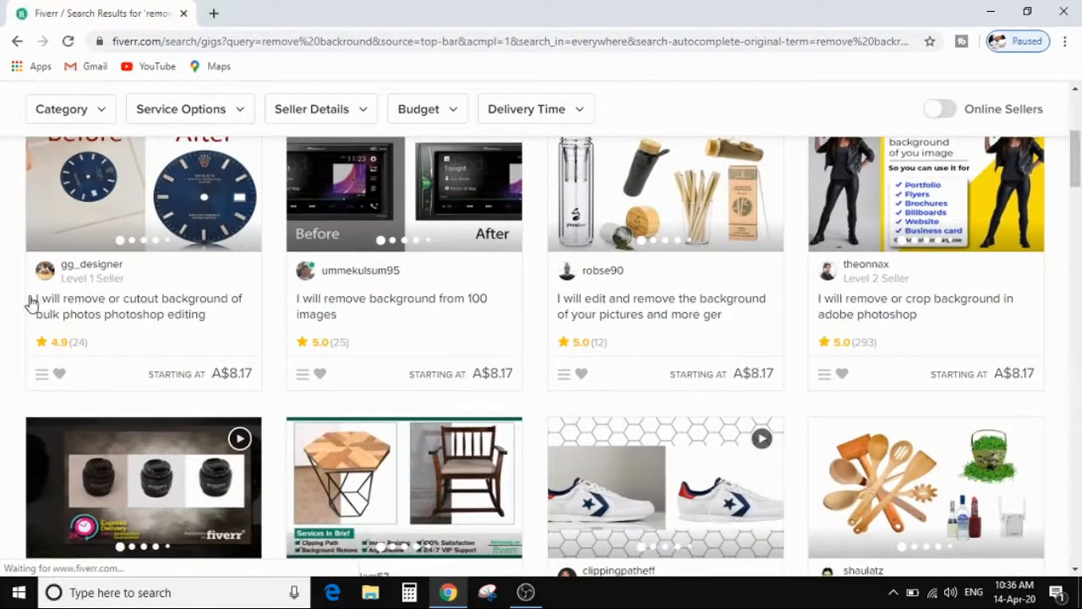
scroll(60, 312, "down", 2)
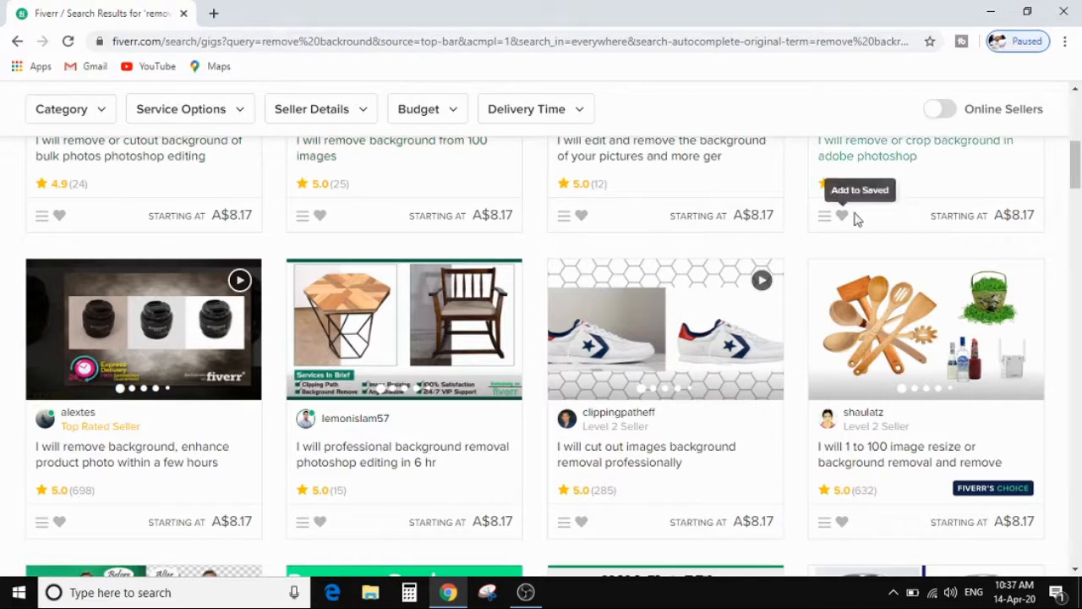
scroll(524, 312, "down", 1)
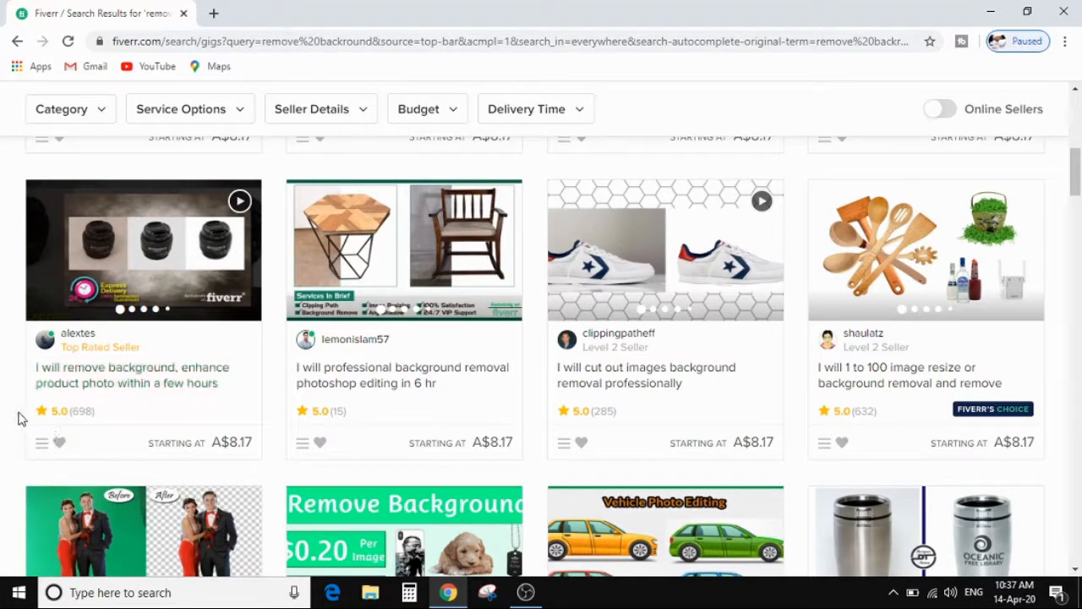
scroll(20, 416, "down", 2)
scroll(20, 411, "down", 1)
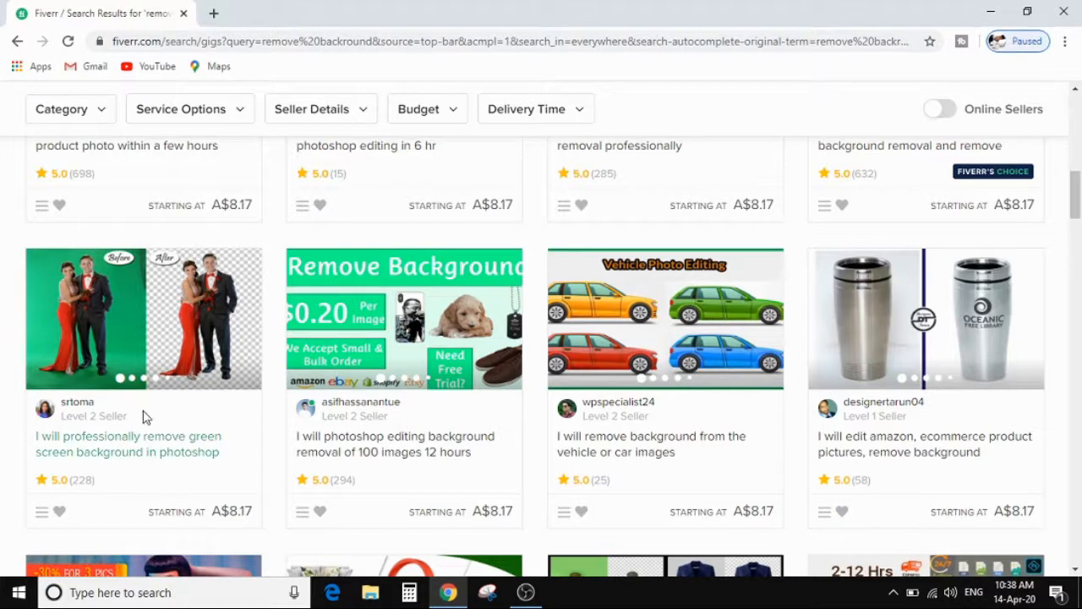
scroll(99, 232, "up", 1)
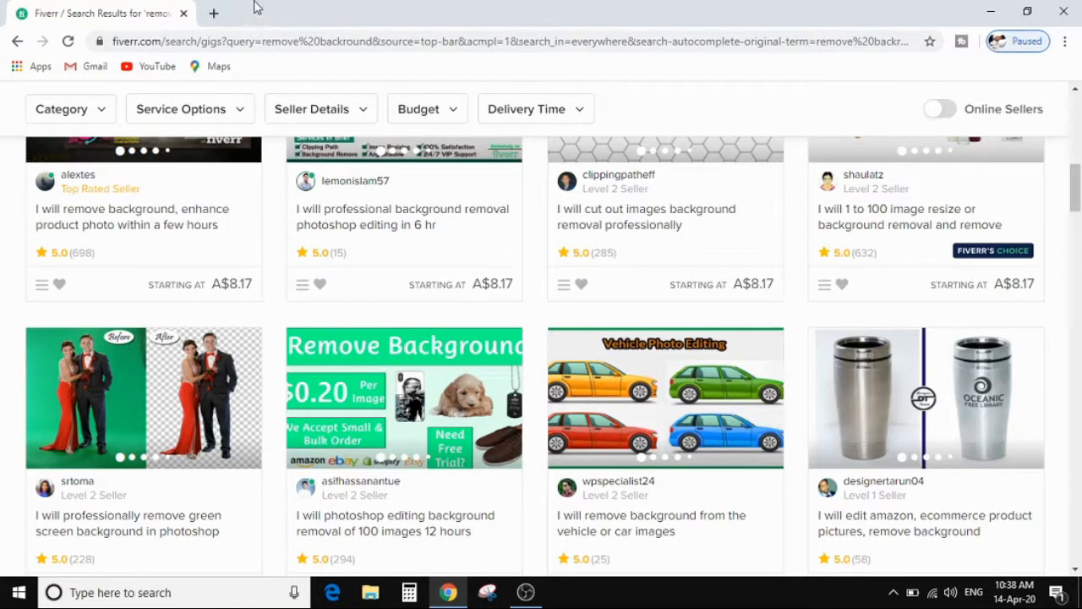
In a new browser tab, search Google for "remove background" and open the remove.bg website
left_click(212, 10)
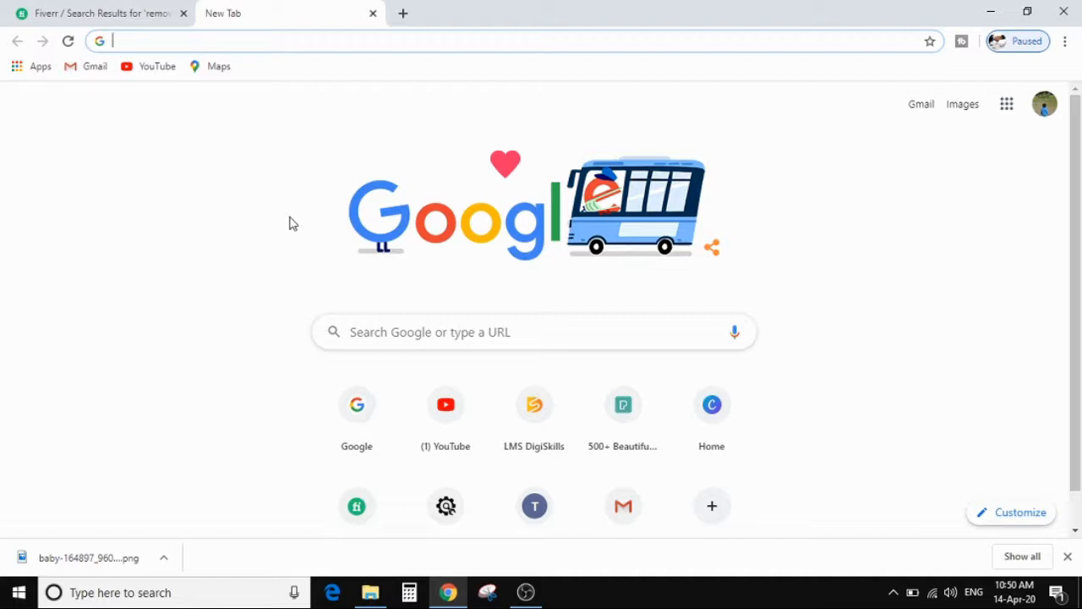
type("re")
key("Return")
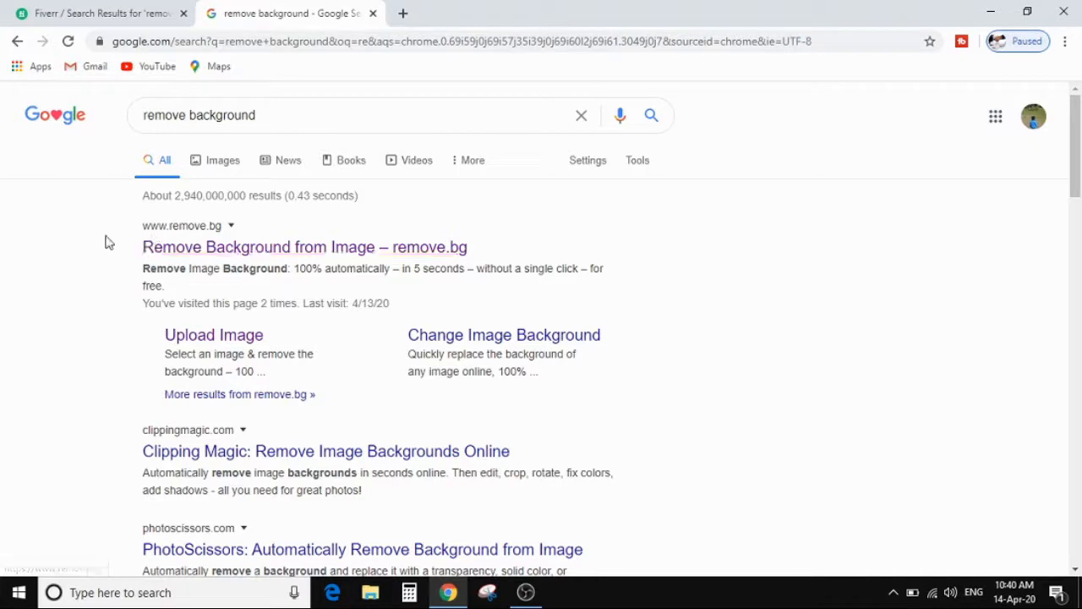
left_click(367, 245)
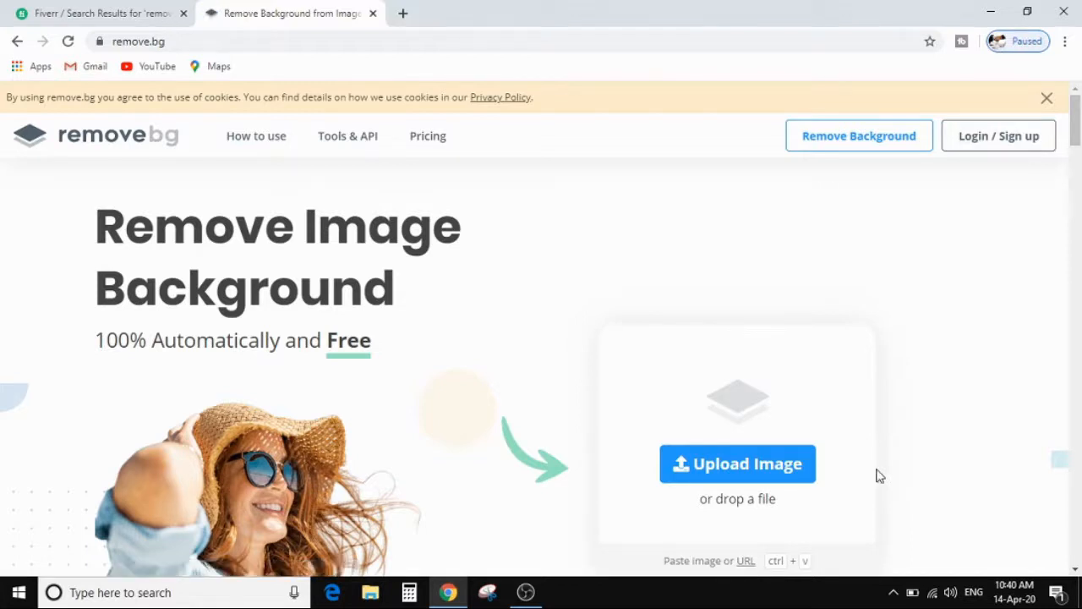
Upload the image baby-164897_960_720 from the Desktop folder to remove.bg for background removal
left_click(803, 473)
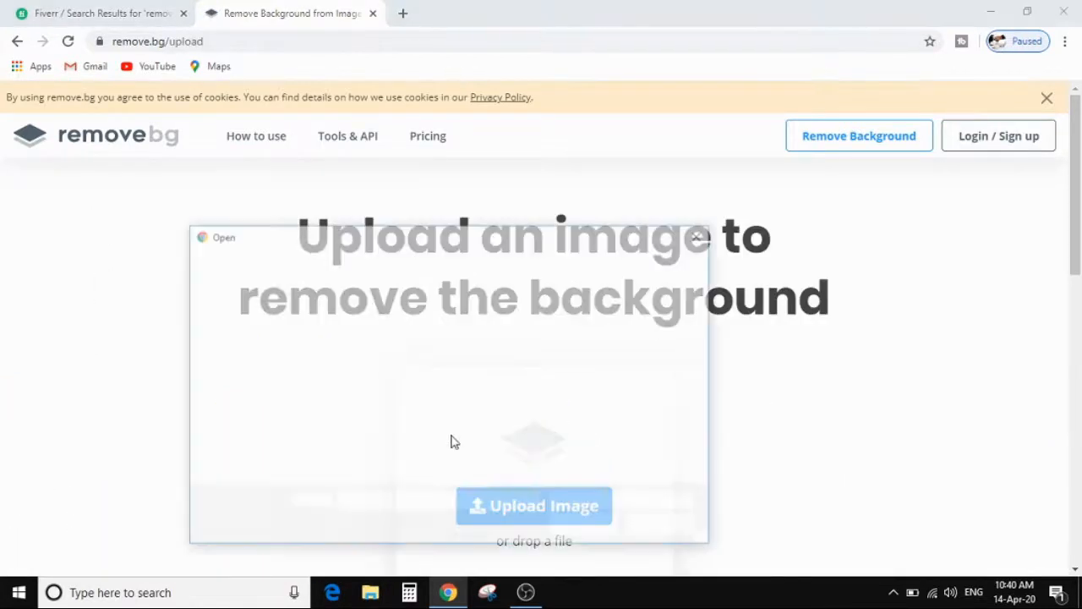
left_click(492, 377)
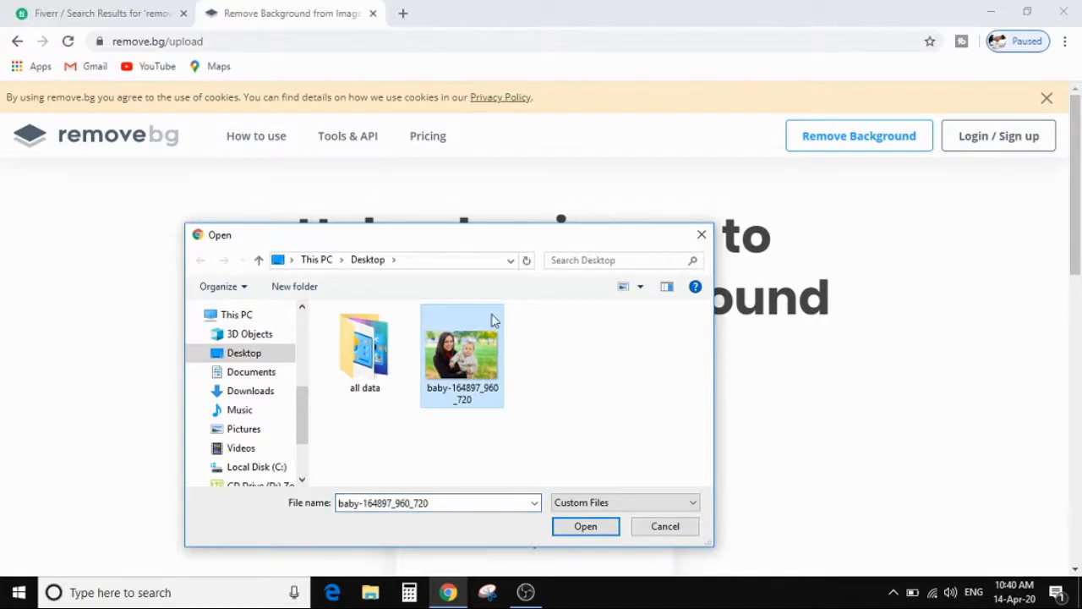
left_click_drag(510, 246, 473, 192)
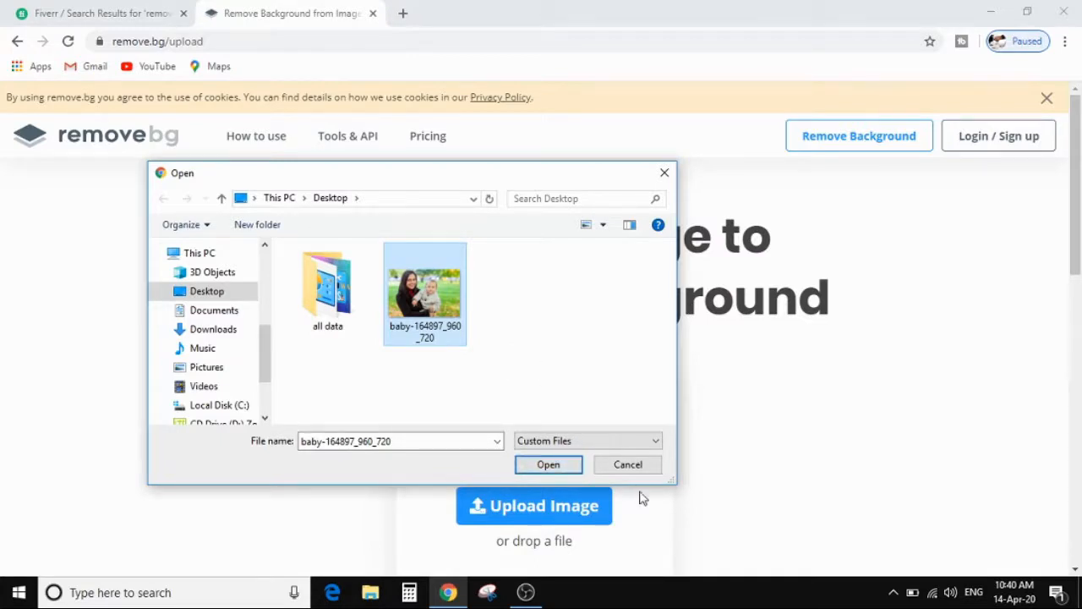
left_click(571, 468)
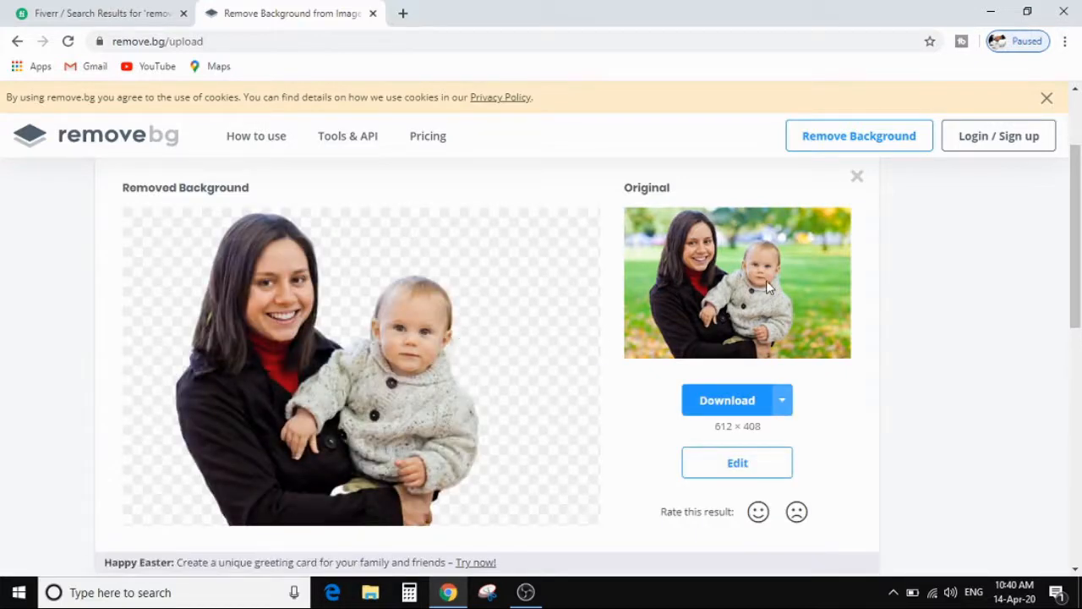
Review the cut-out against the original photo and download the background-free image
scroll(279, 367, "down", 1)
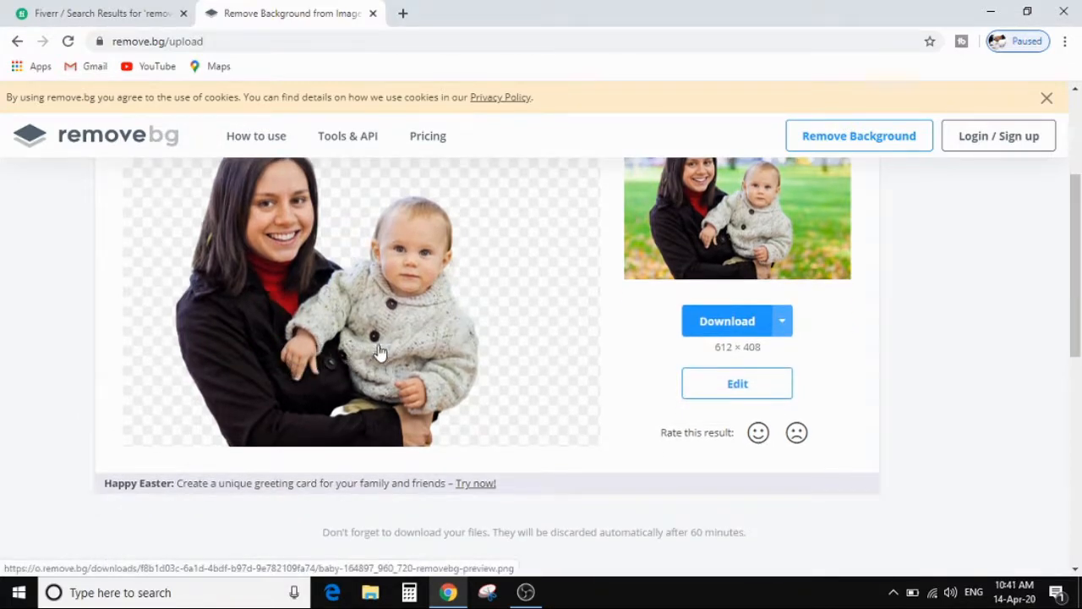
scroll(375, 355, "up", 1)
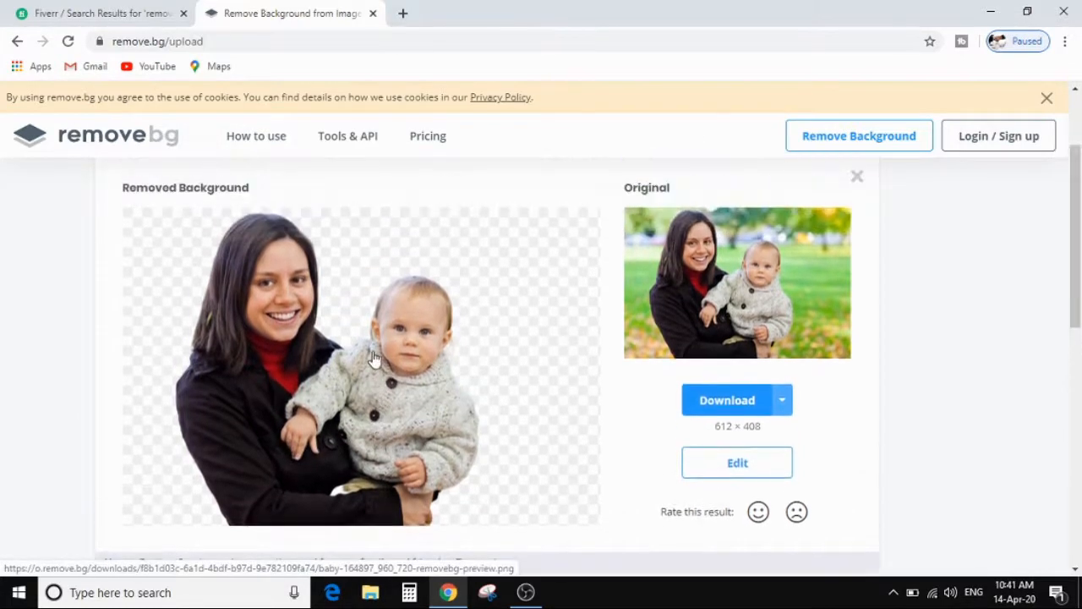
left_click(705, 404)
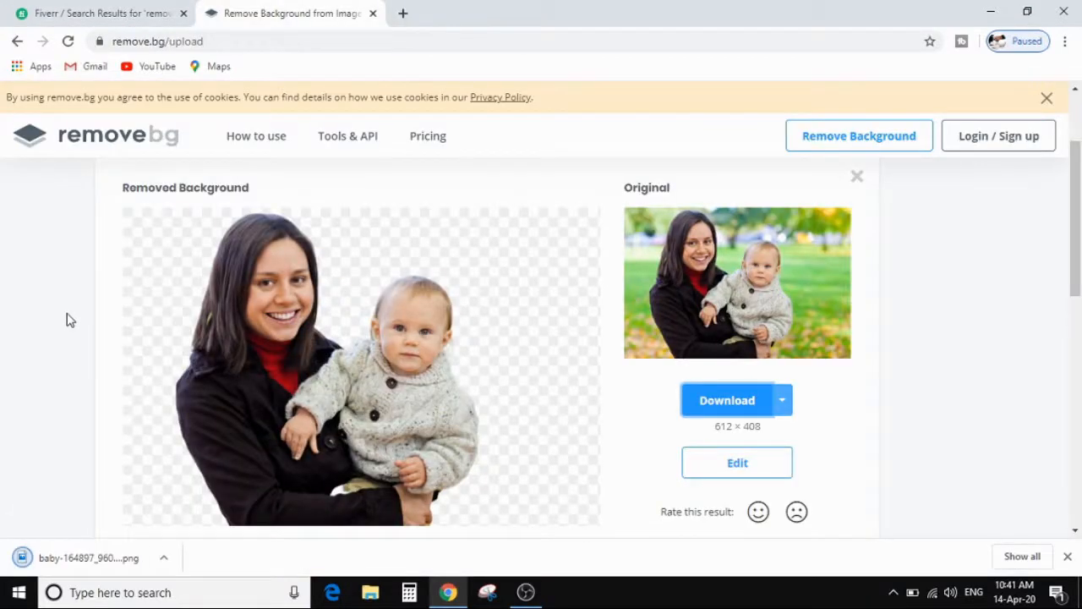
Show the downloaded PNG in its folder and open baby-164897_960_720-removebg-preview from the desktop
left_click(165, 562)
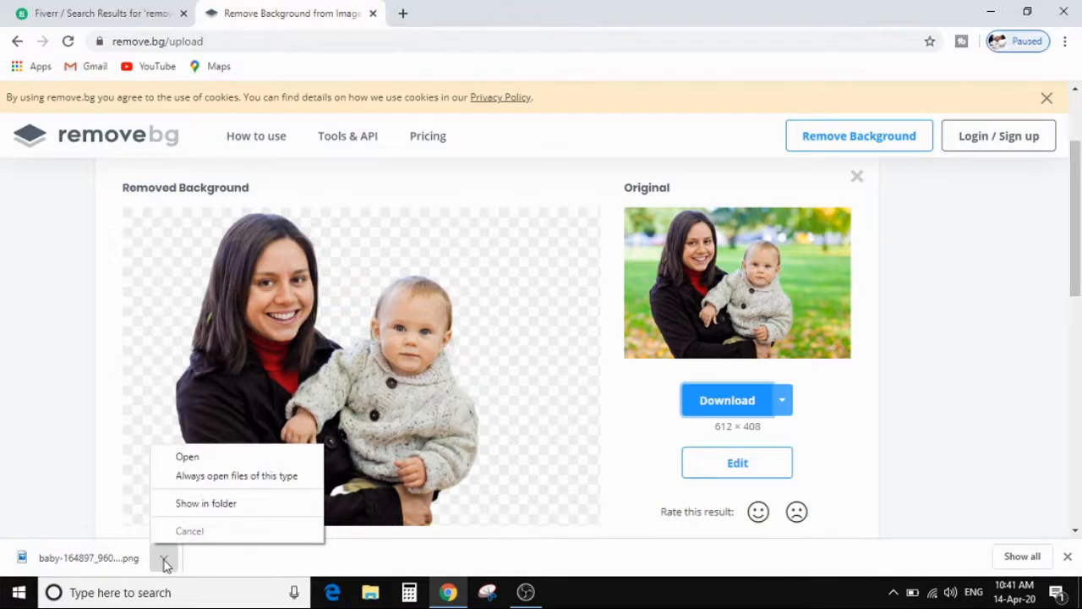
left_click(207, 507)
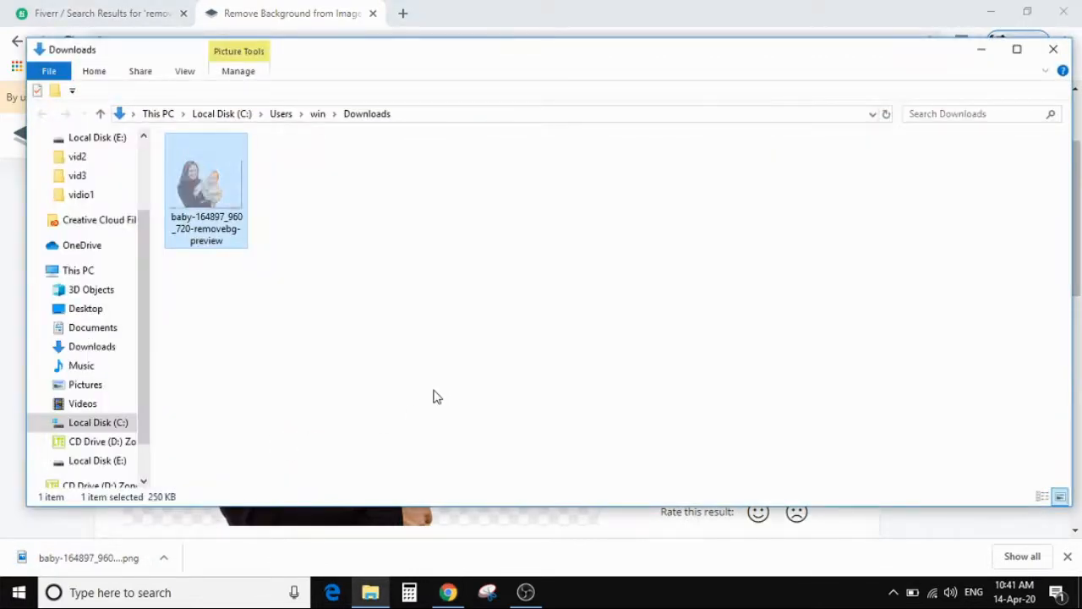
key("super+d")
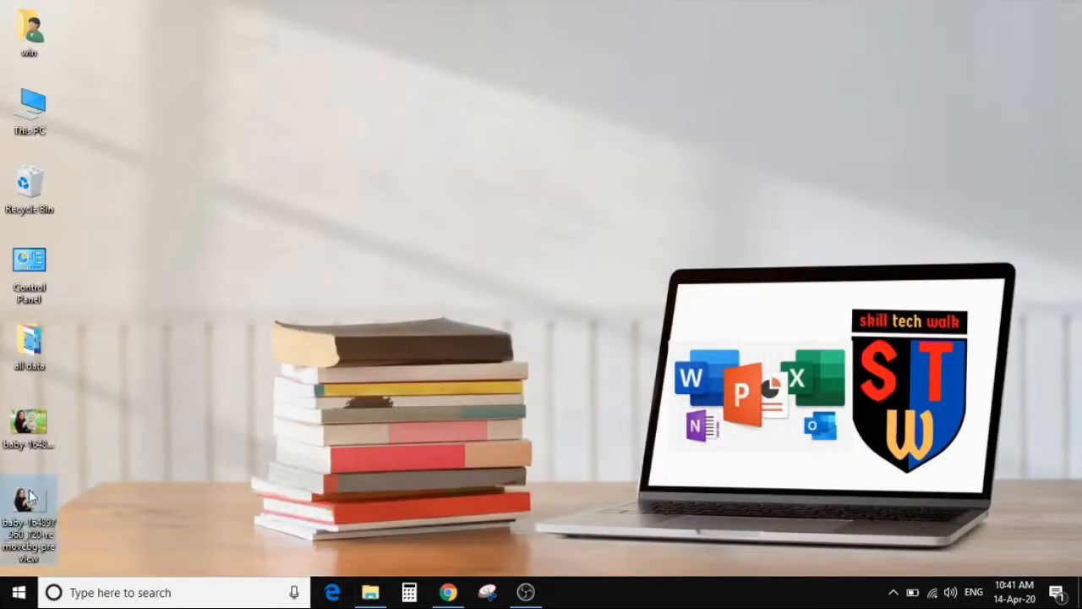
double_click(29, 499)
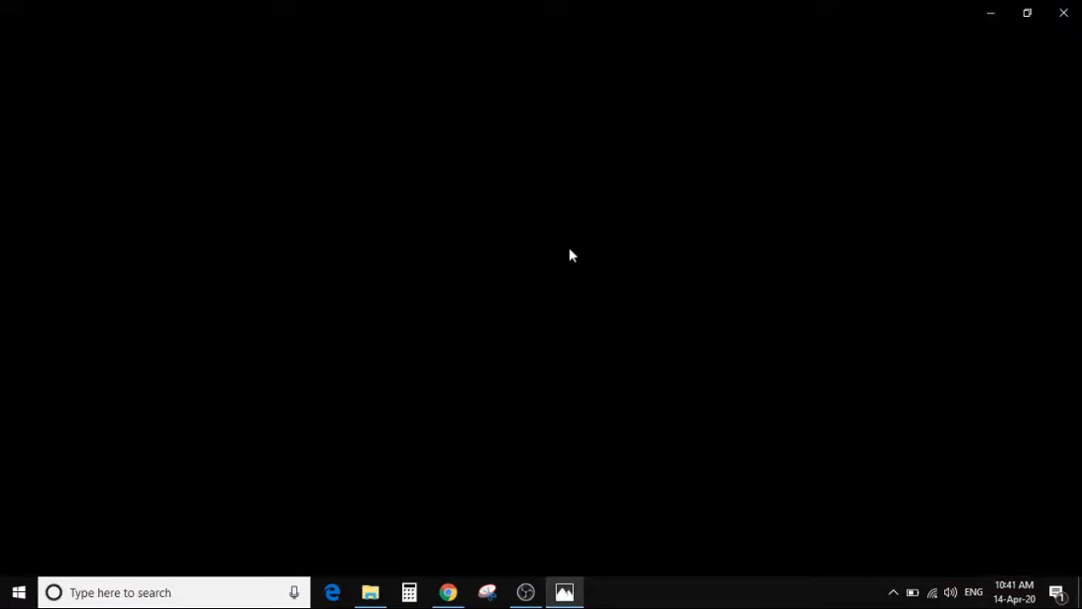